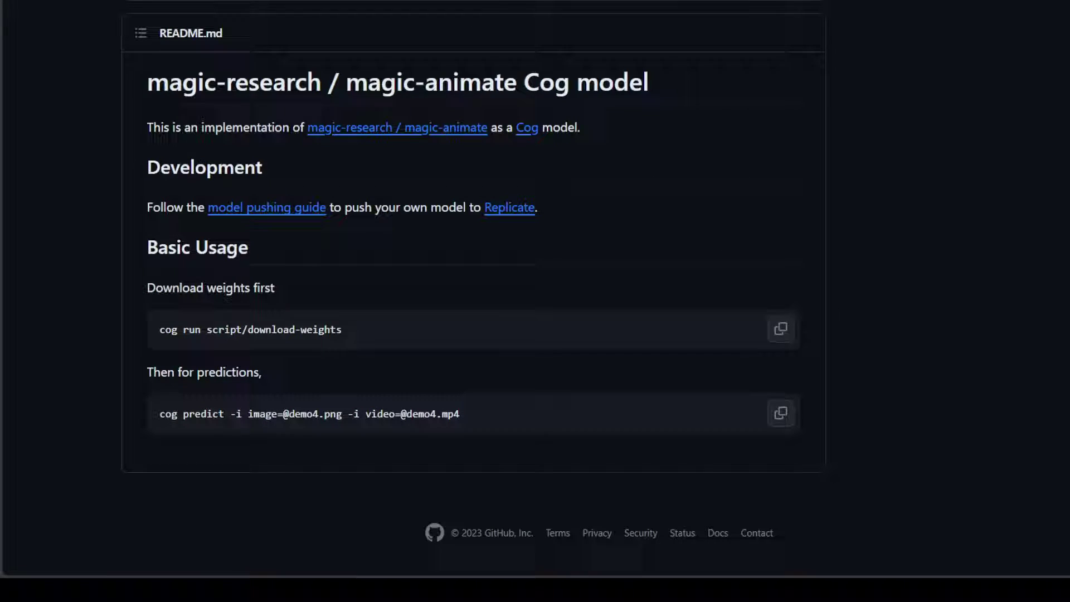
# Scroll the magic-animate API page to the Node.js 'npm install replicate' command and run code.
pyautogui.scroll(8, 667, 168)
pyautogui.scroll(-2, 666, 167)
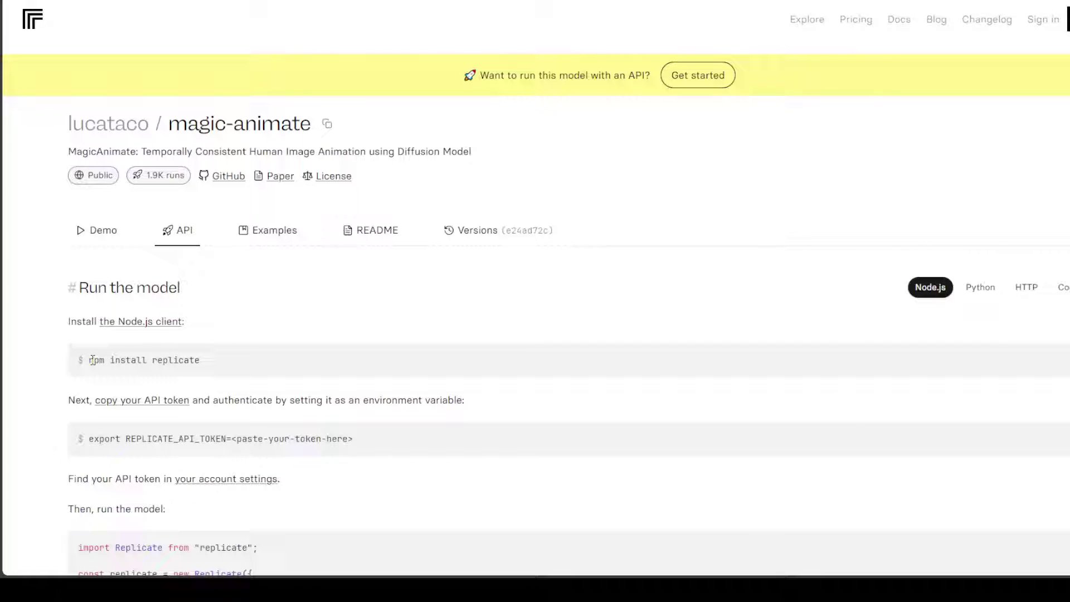
# Highlight the npm install replicate command, the API token export line, and the Node.js run-model code.
pyautogui.moveTo(90, 361); pyautogui.dragTo(222, 376)
pyautogui.scroll(-3, 222, 376)
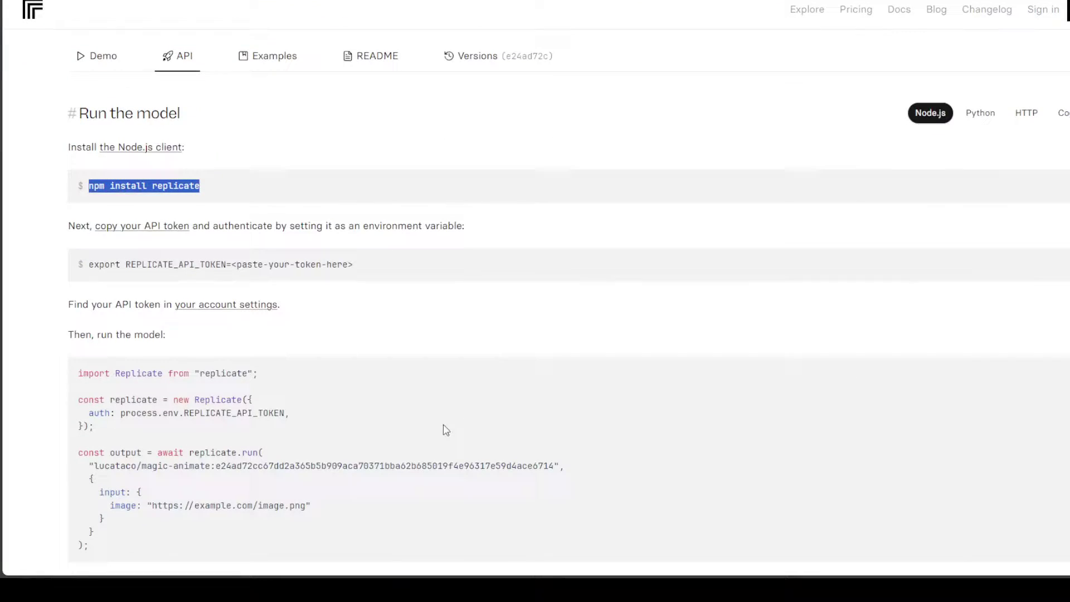
pyautogui.moveTo(88, 263); pyautogui.dragTo(354, 269)
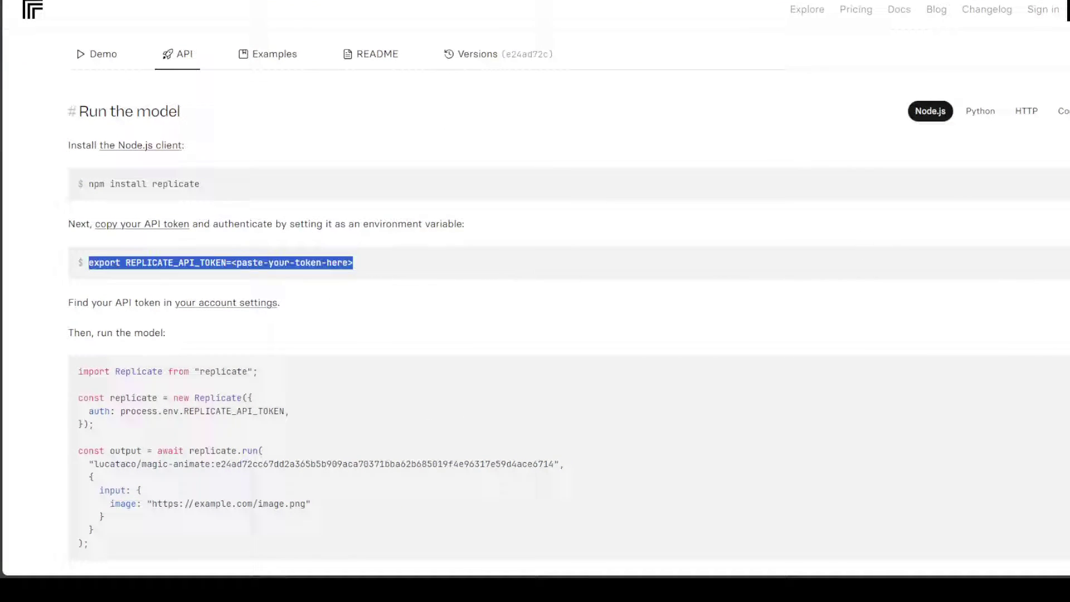
pyautogui.scroll(-2, 706, 396)
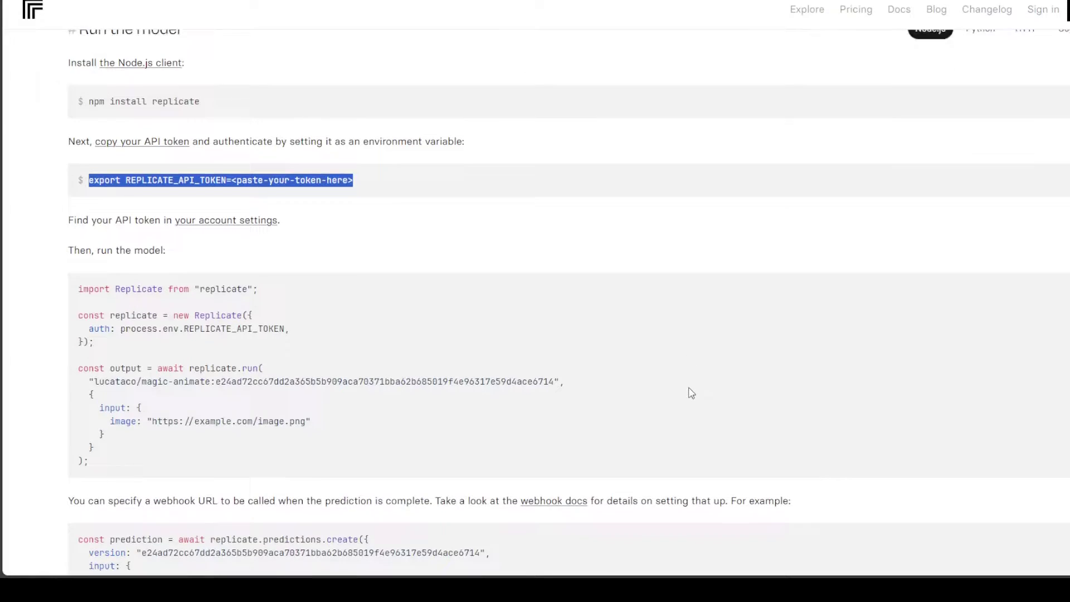
pyautogui.moveTo(79, 286); pyautogui.dragTo(124, 462)
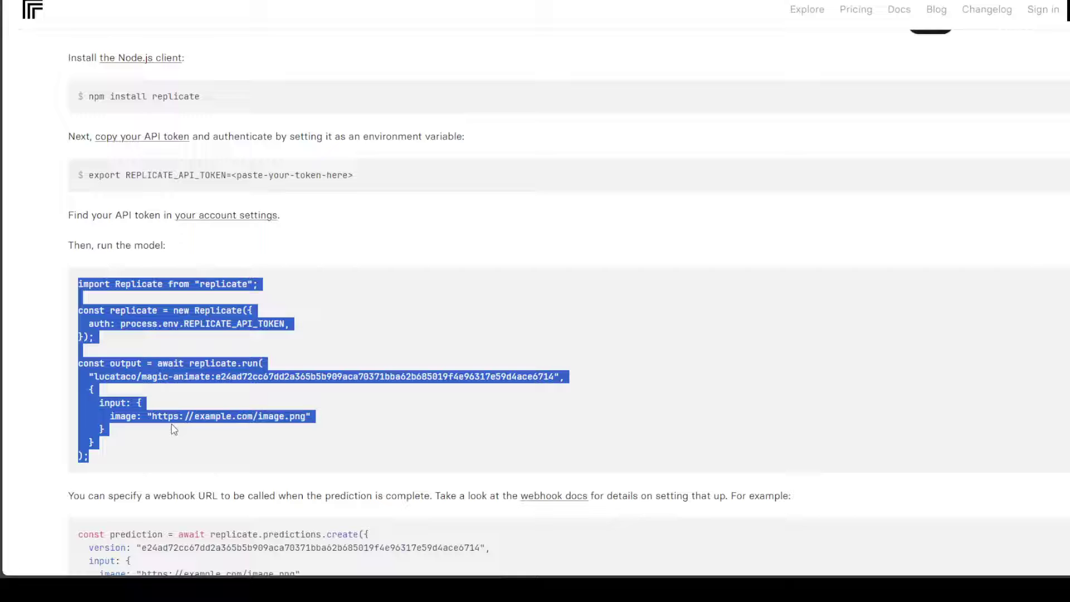
pyautogui.scroll(5, 642, 407)
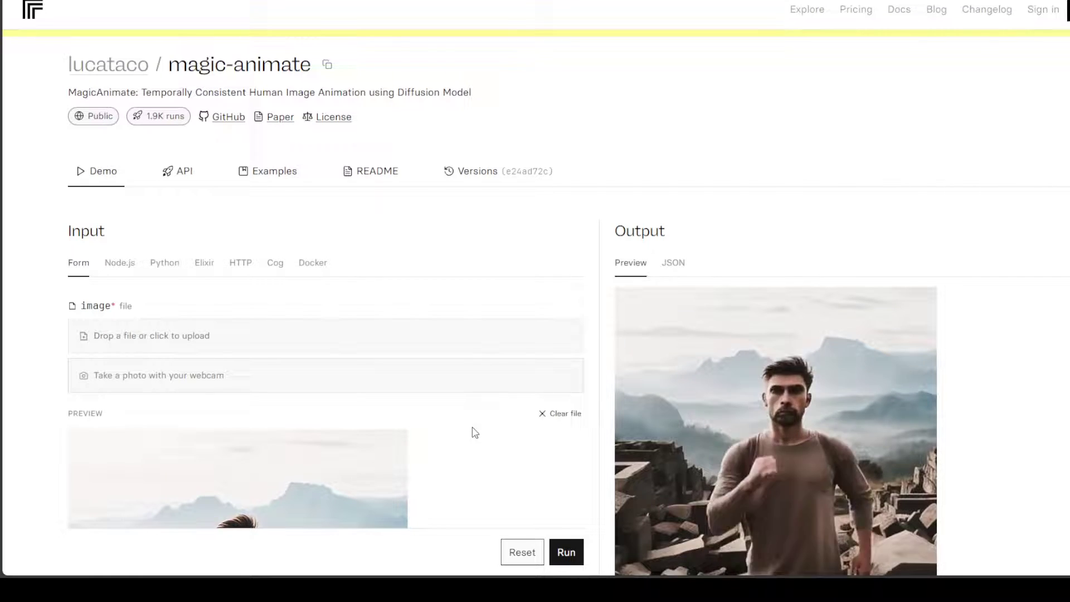
# Scroll through the Demo form's image, video, slider and seed inputs down to the Examples.
pyautogui.scroll(-3, 479, 391)
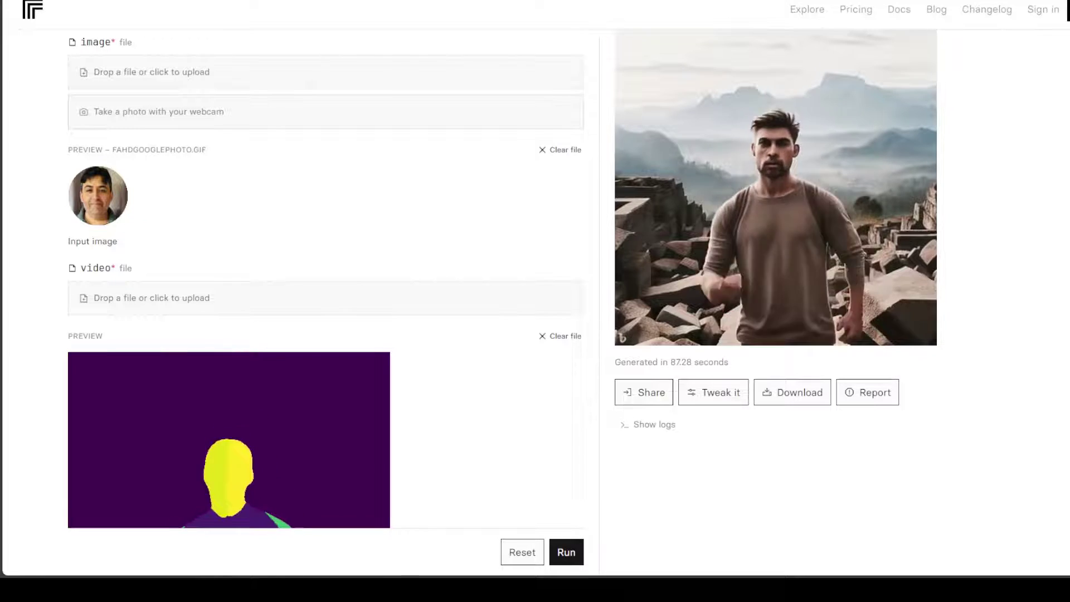
pyautogui.scroll(-2, 536, 301)
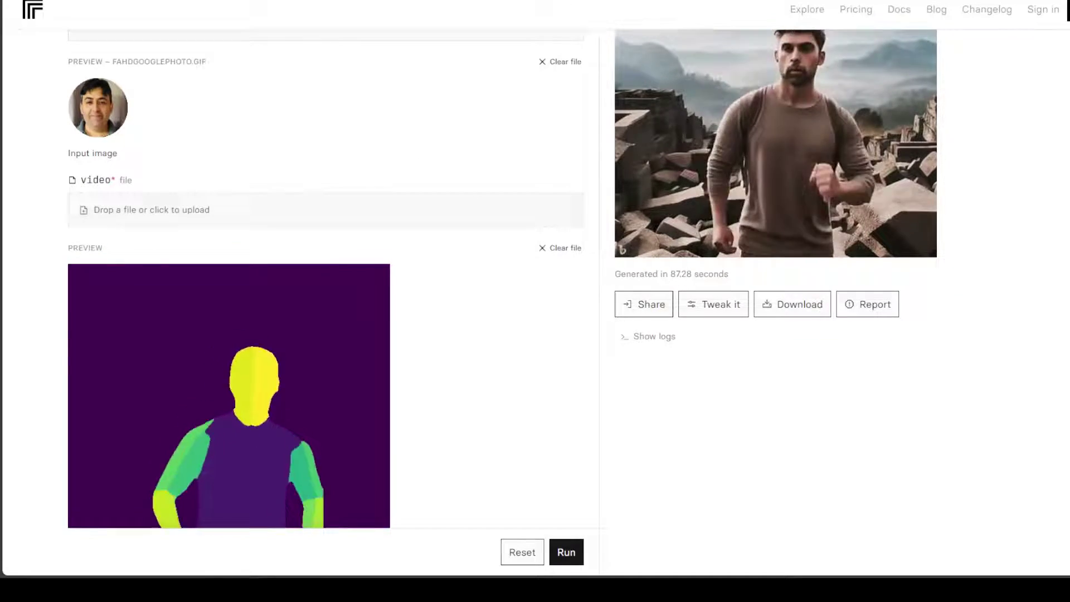
pyautogui.scroll(-5, 535, 301)
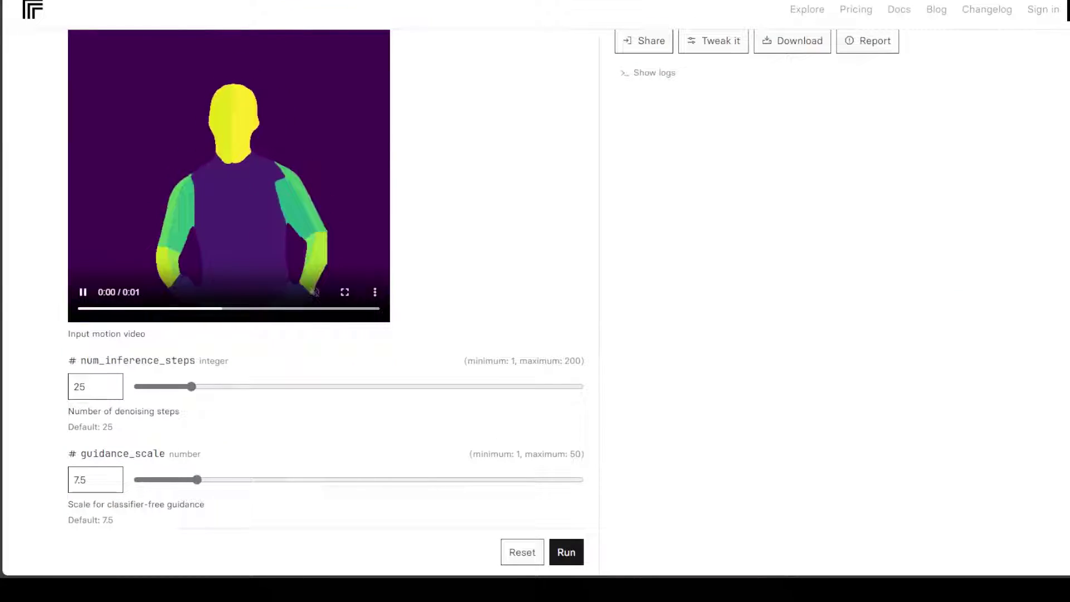
pyautogui.scroll(-3, 535, 301)
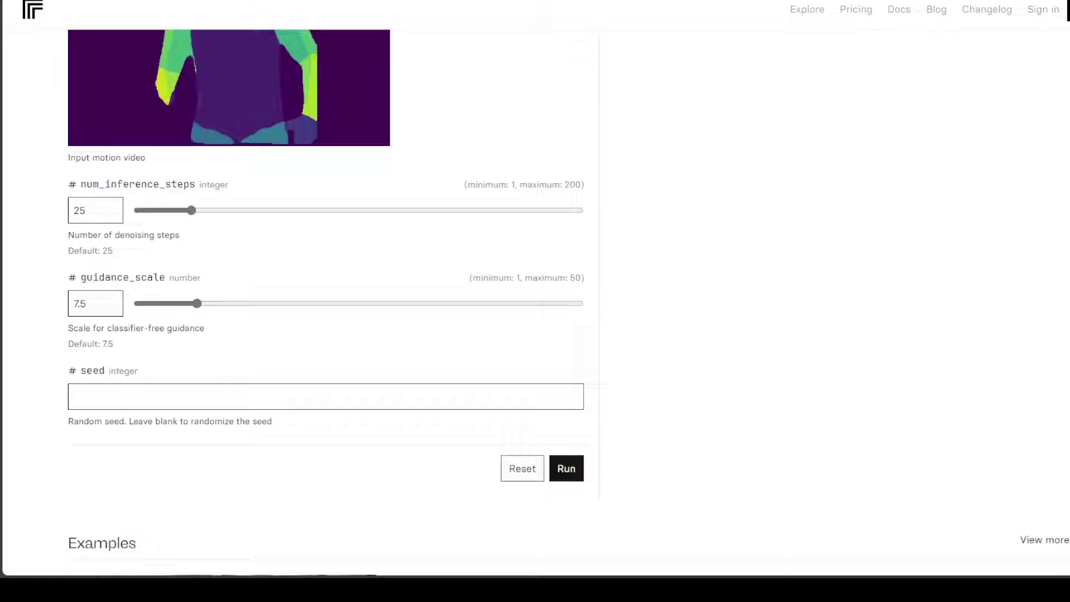
pyautogui.scroll(-5, 535, 301)
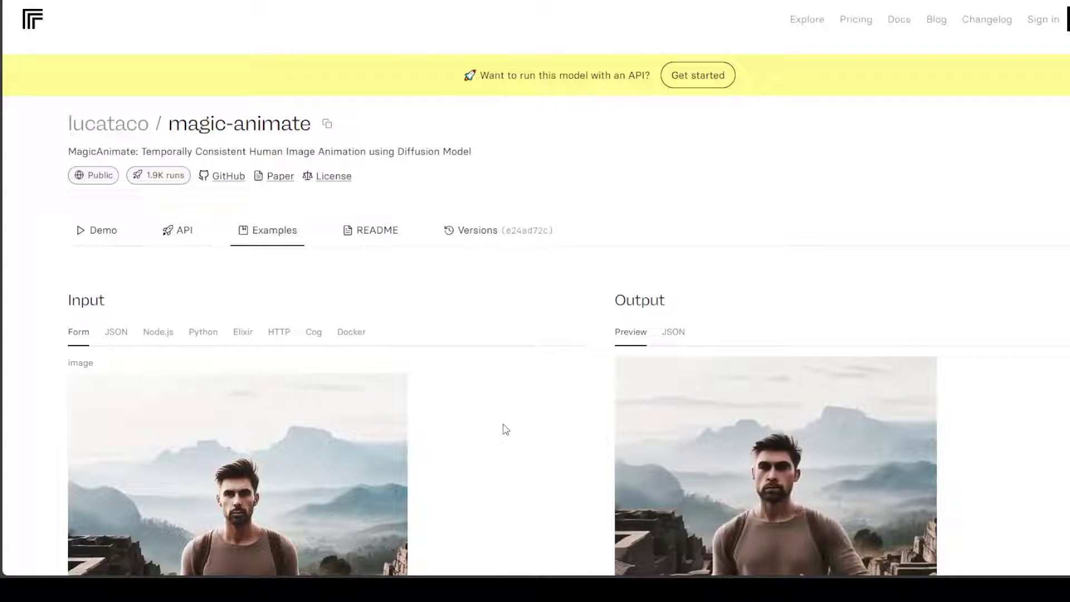
# Scroll to the street-photo couple example's Input and Output panels showing its 3-second animation.
pyautogui.scroll(-6, 502, 403)
pyautogui.scroll(5, 504, 395)
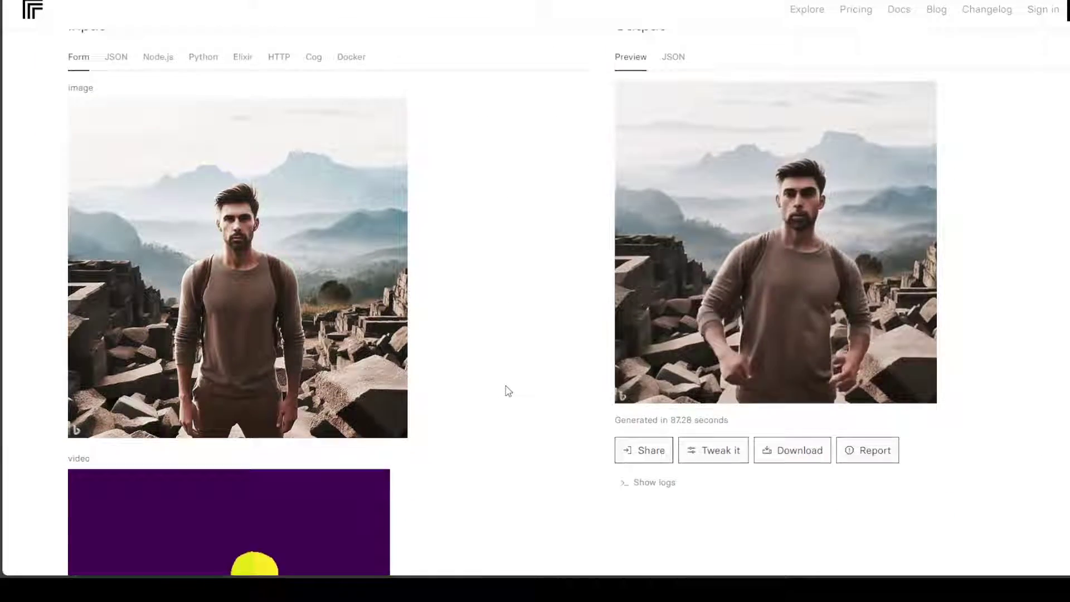
pyautogui.scroll(-15, 508, 388)
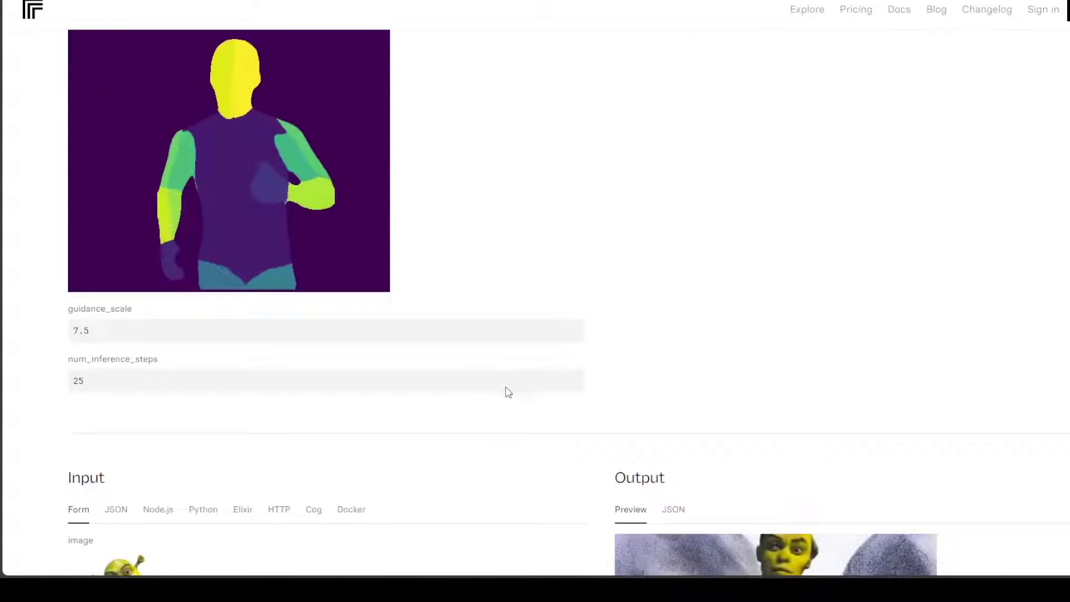
pyautogui.scroll(-19, 507, 390)
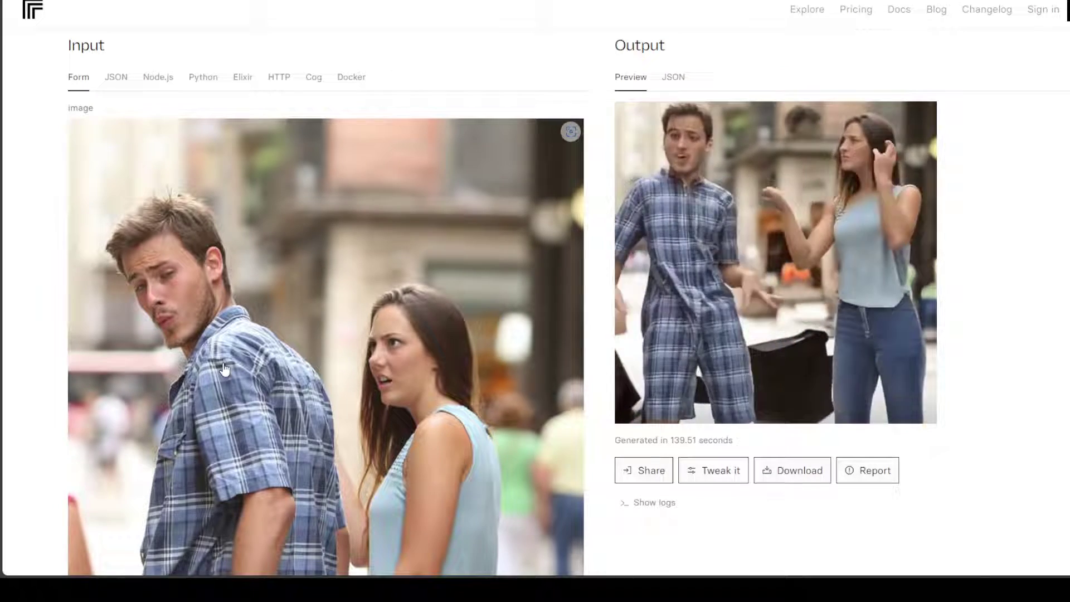
pyautogui.scroll(-2, 334, 391)
pyautogui.scroll(-10, 328, 403)
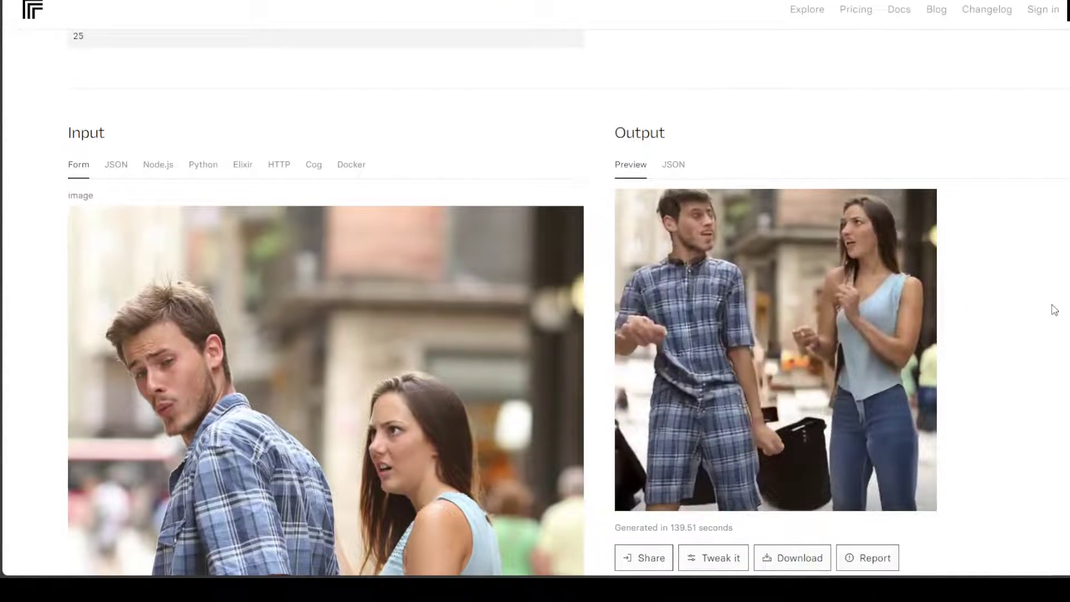
pyautogui.scroll(-3, 1055, 310)
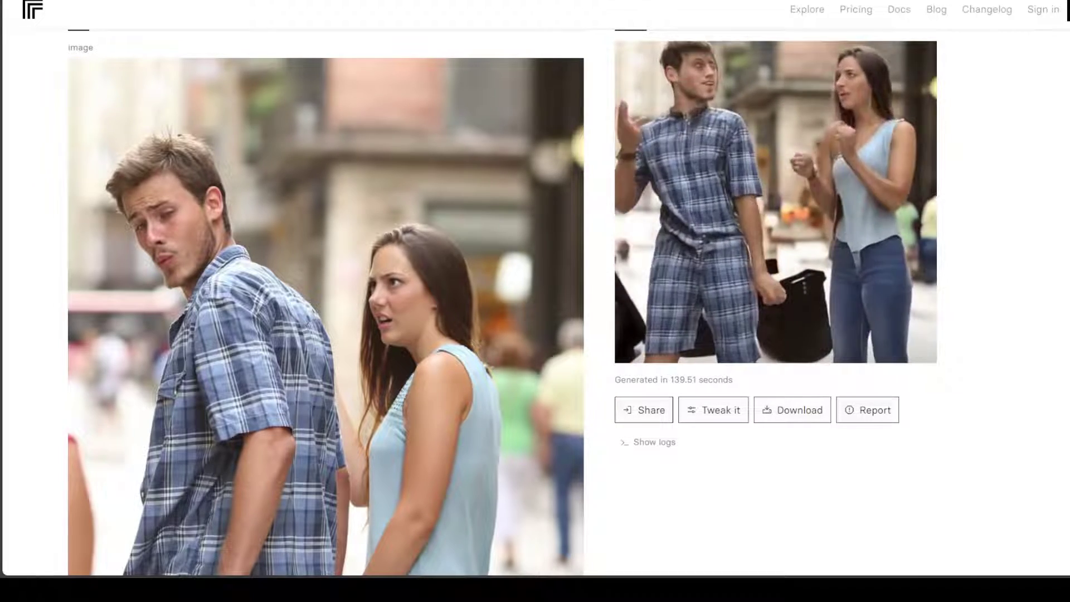
pyautogui.scroll(6, 535, 304)
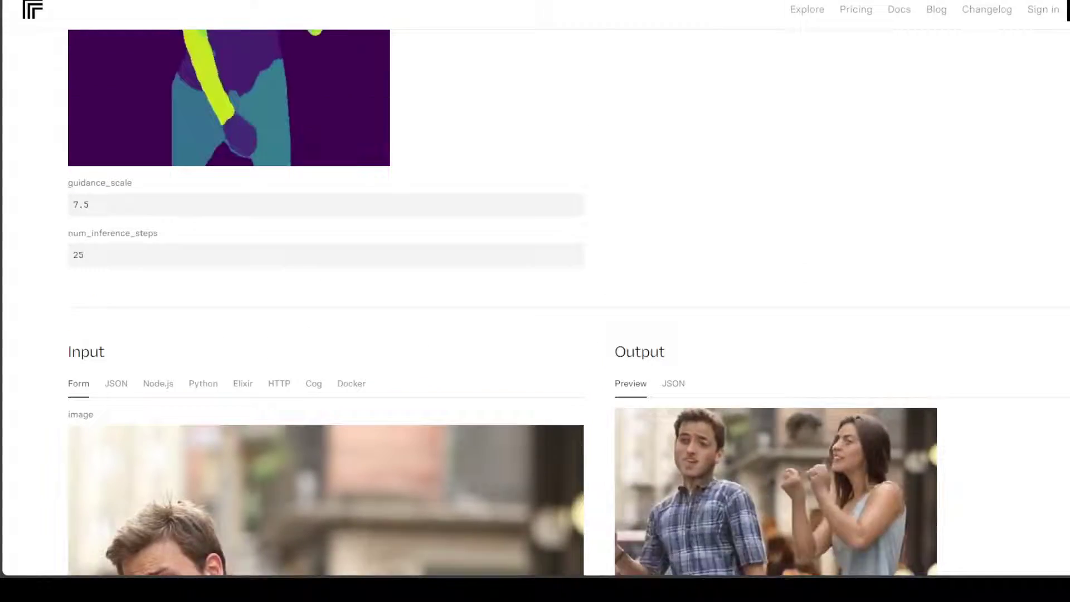
pyautogui.scroll(2, 73, 429)
pyautogui.scroll(-8, 72, 430)
pyautogui.scroll(2, 72, 430)
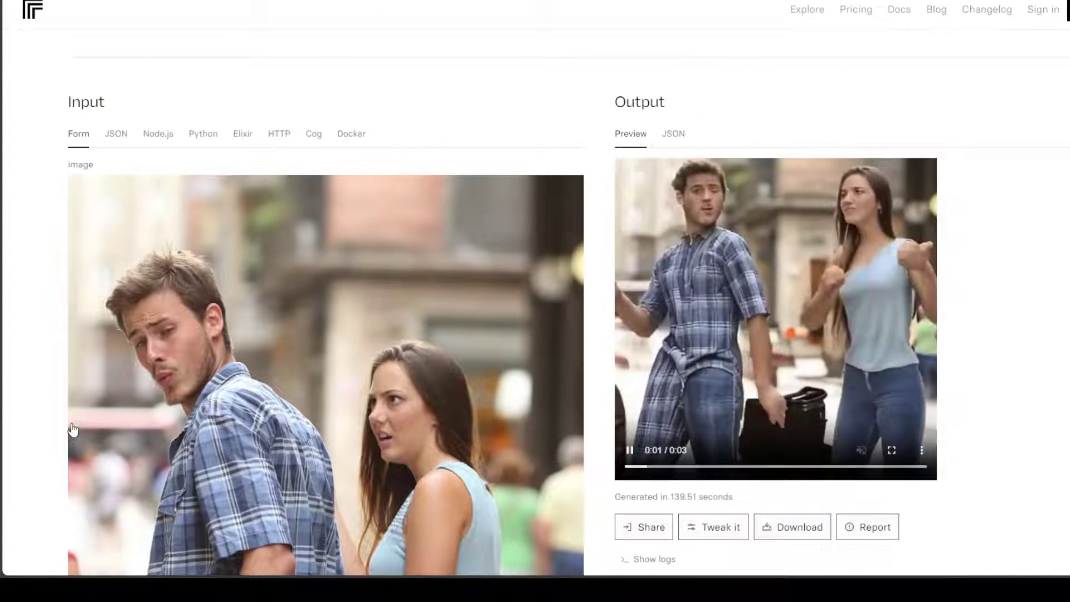
# Cycle the example input through JSON, Node.js, Python, Elixir, HTTP and Cog views, ending on Docker.
pyautogui.click(116, 136)
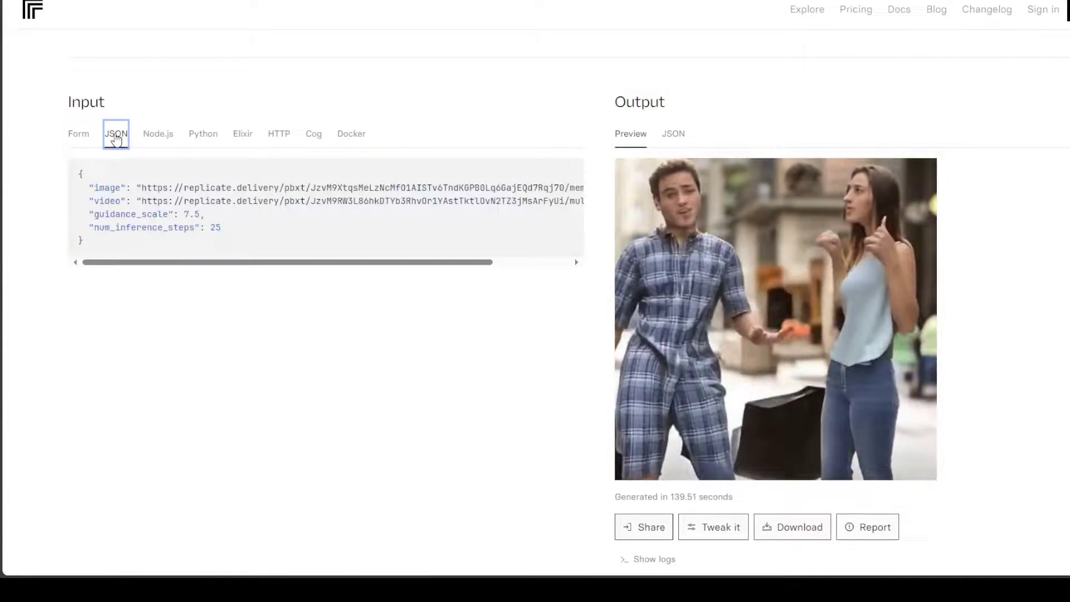
pyautogui.click(162, 137)
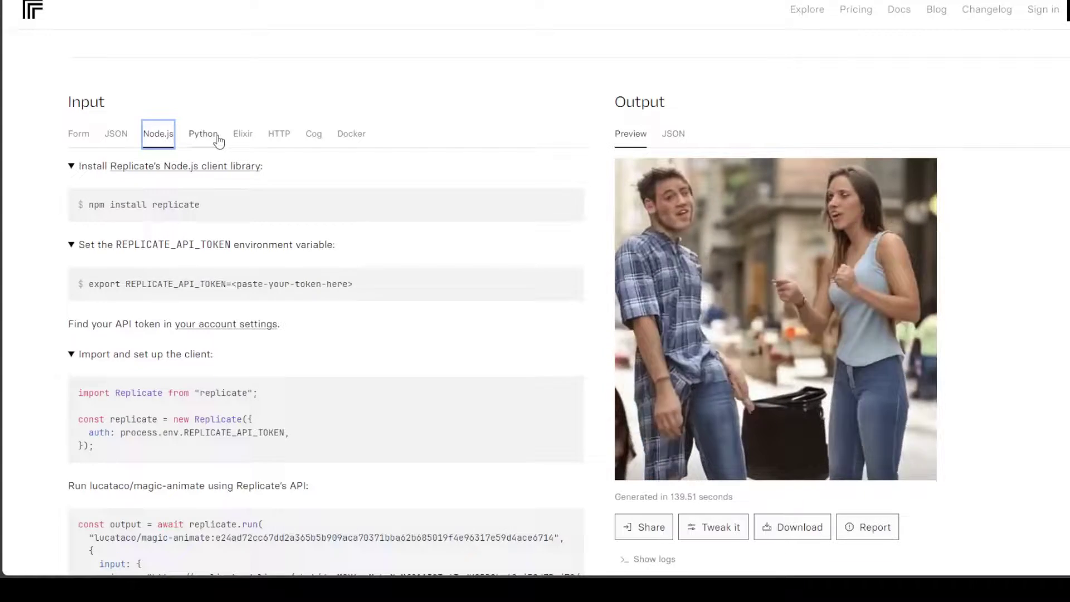
pyautogui.click(212, 138)
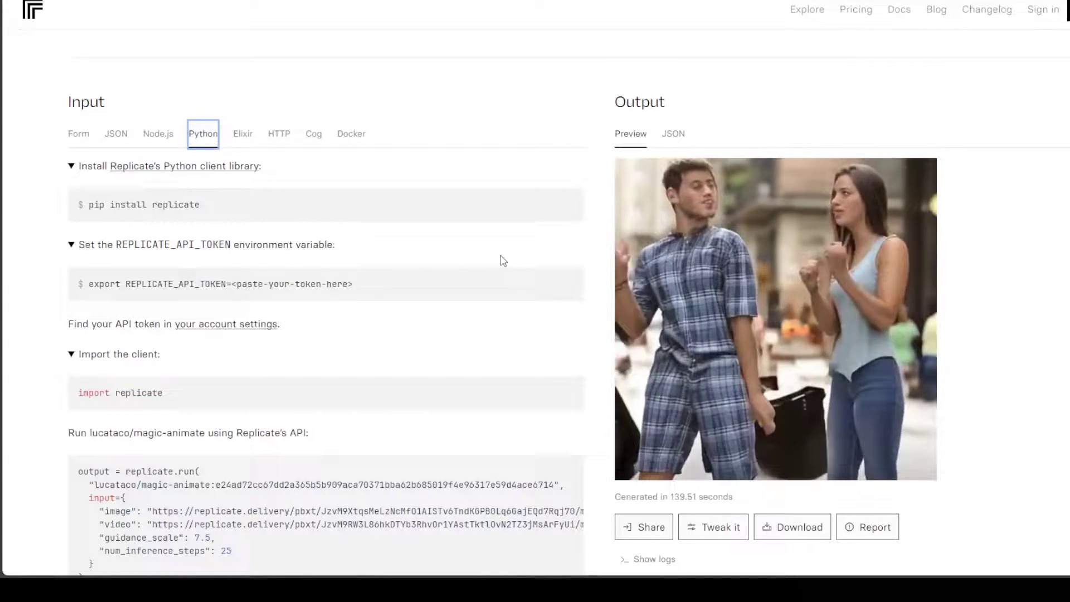
pyautogui.click(244, 146)
pyautogui.click(290, 139)
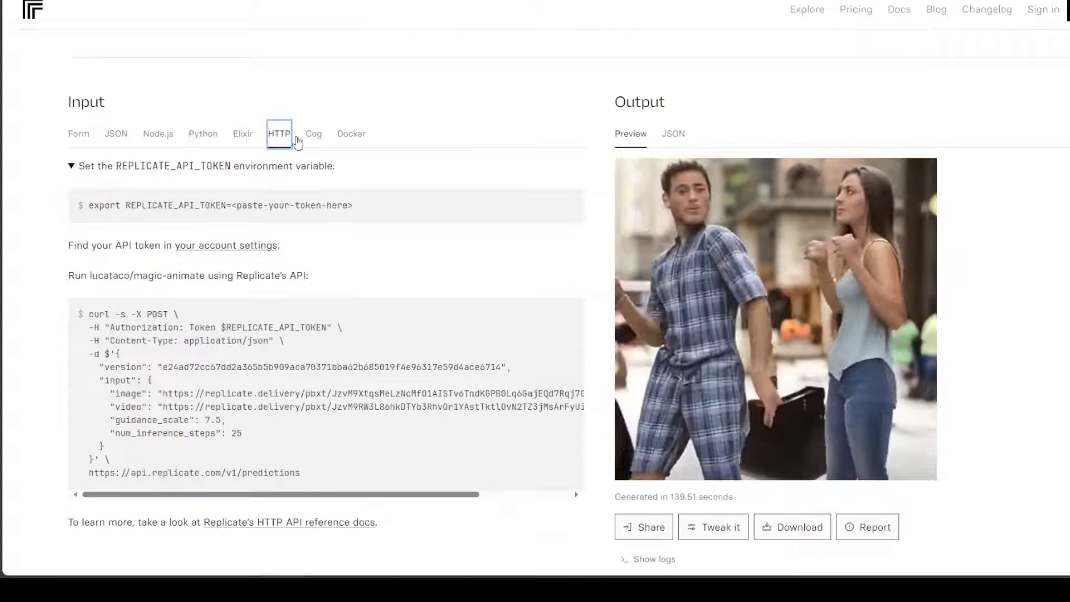
pyautogui.click(315, 139)
pyautogui.click(346, 136)
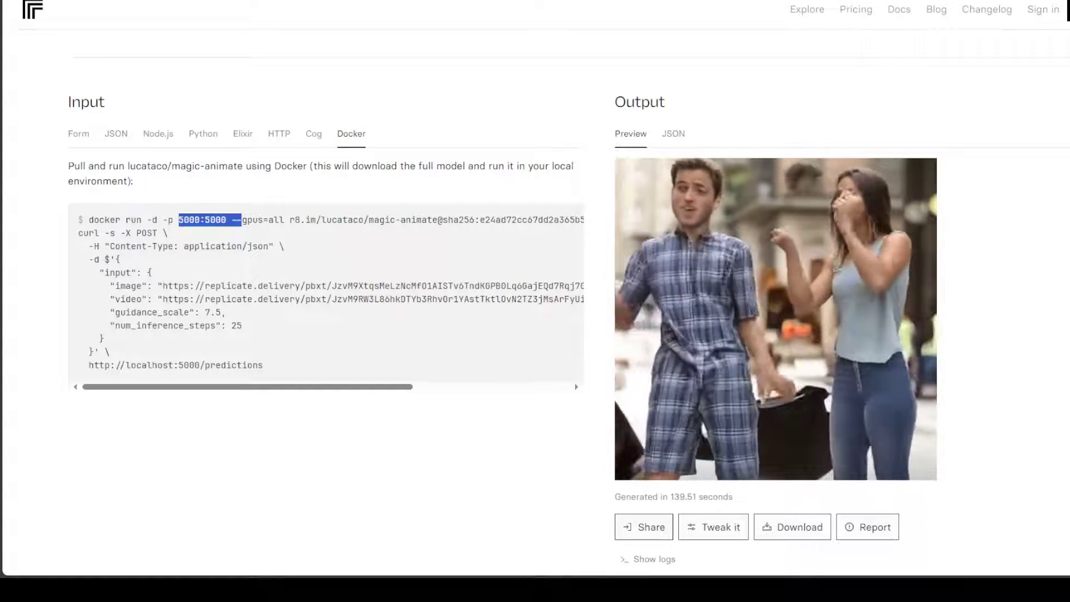
# Scroll the Shrek example prediction back up to the top of the page.
pyautogui.scroll(2, 502, 301)
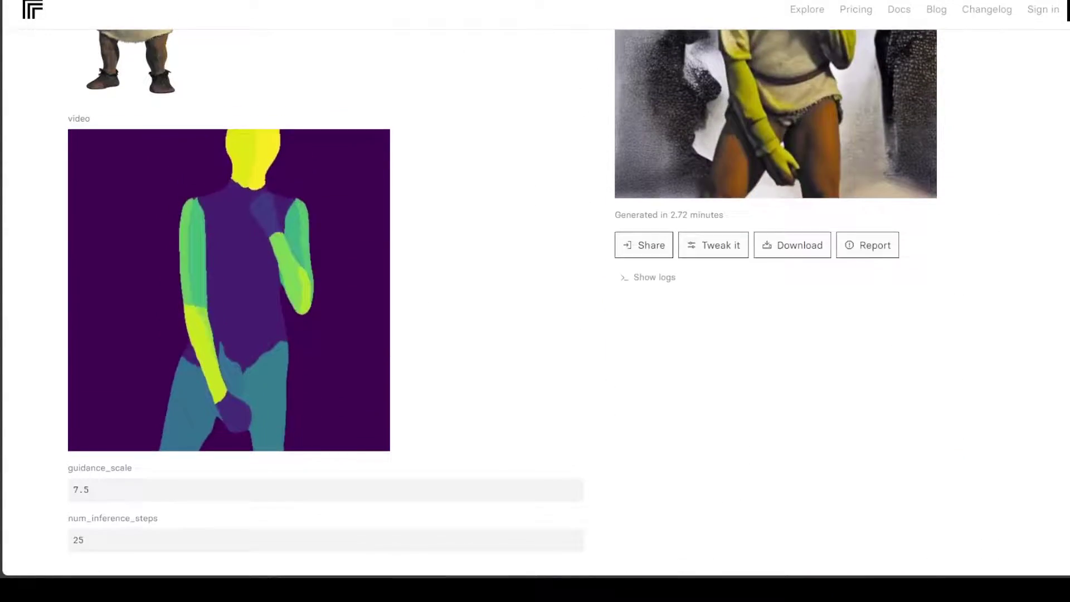
pyautogui.scroll(3, 502, 302)
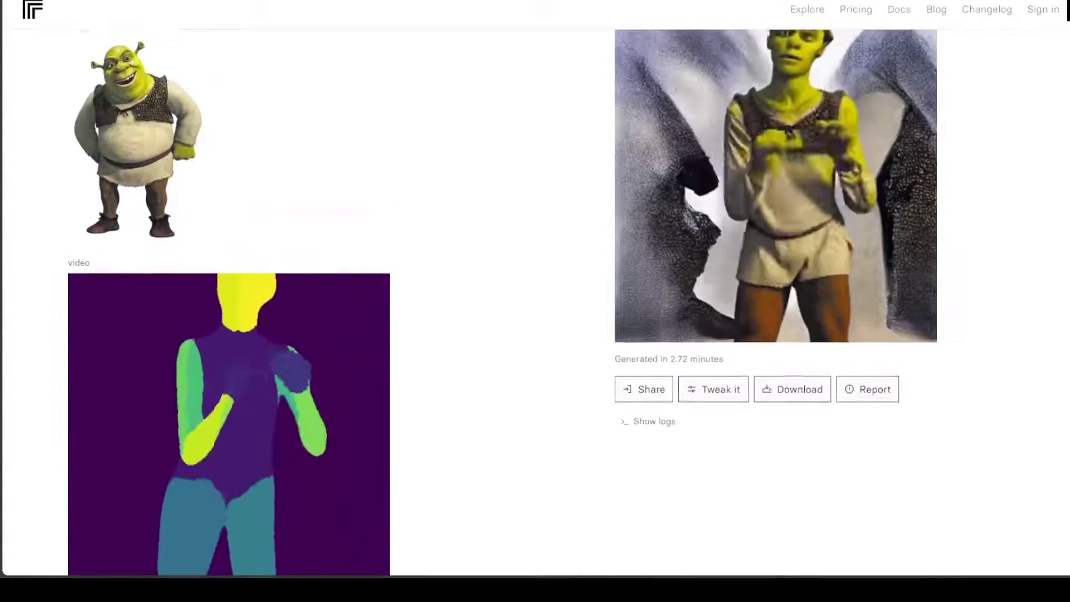
pyautogui.scroll(10, 502, 301)
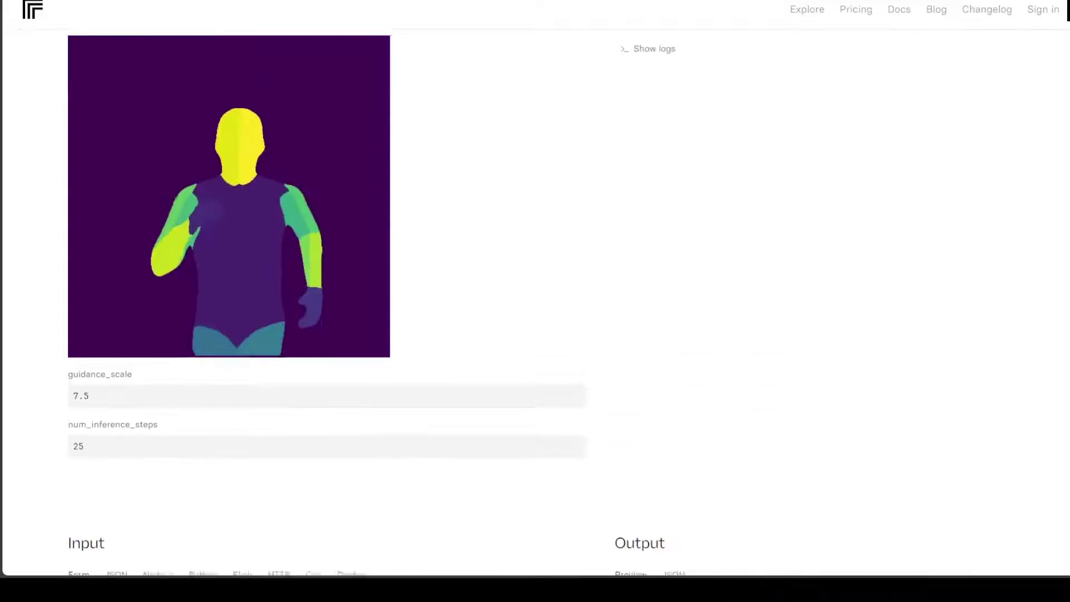
pyautogui.scroll(15, 536, 301)
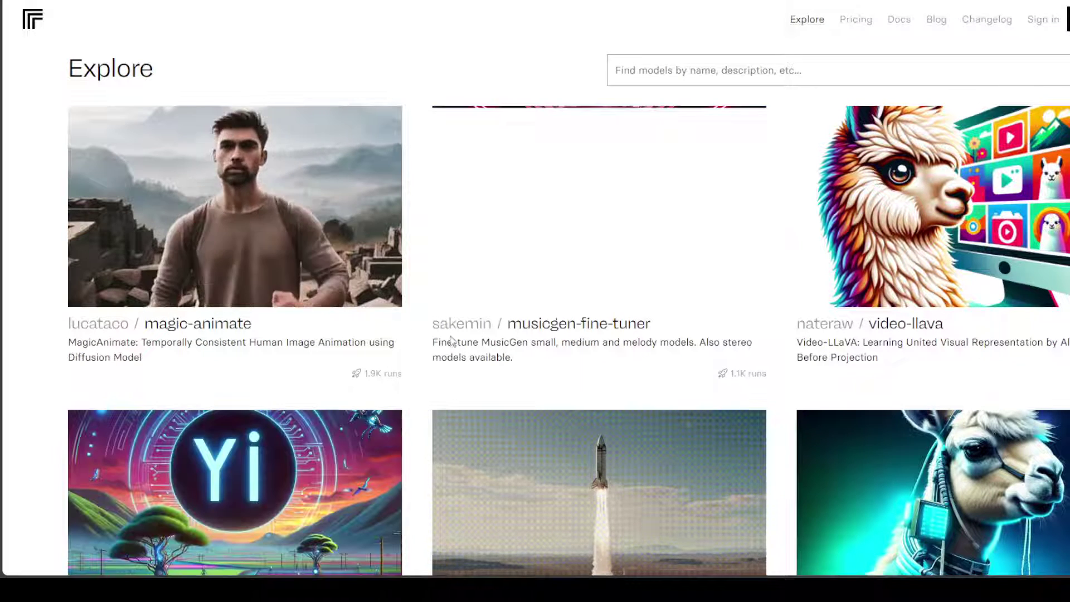
pyautogui.scroll(-3, 844, 415)
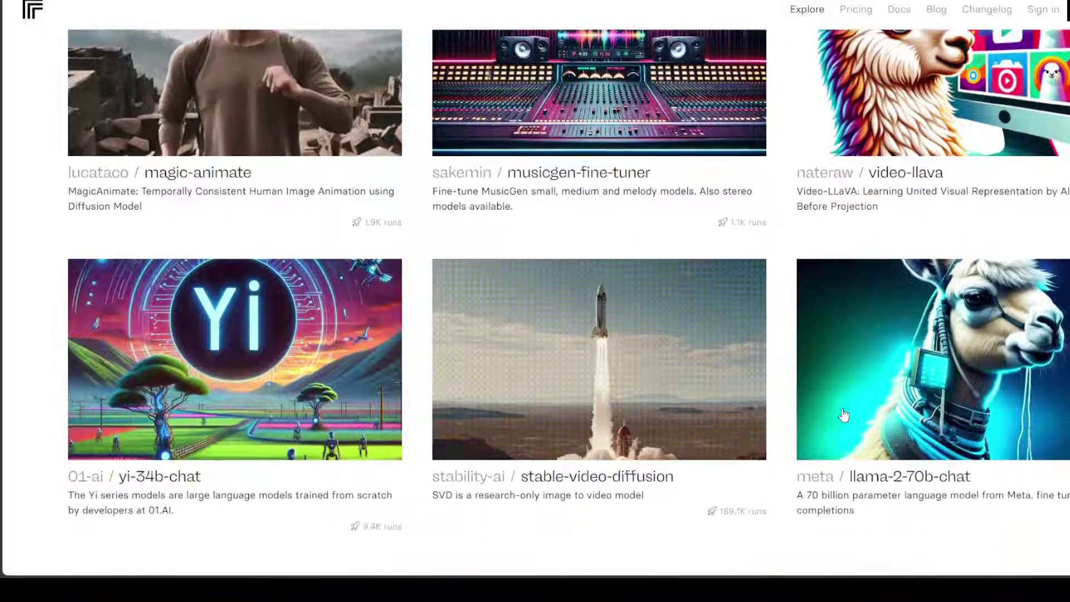
pyautogui.scroll(-6, 844, 416)
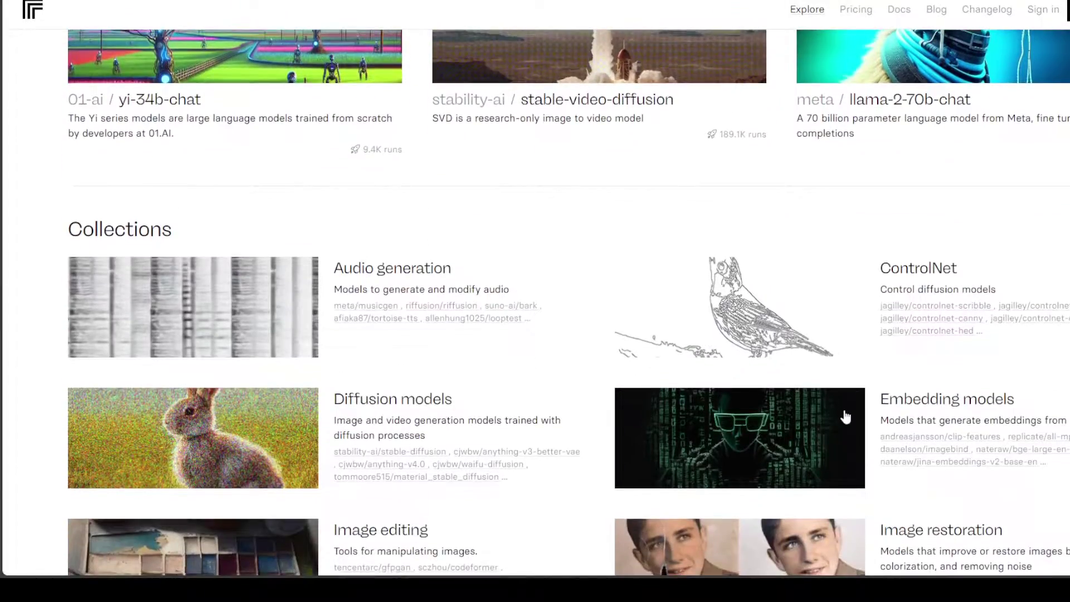
pyautogui.scroll(-11, 846, 417)
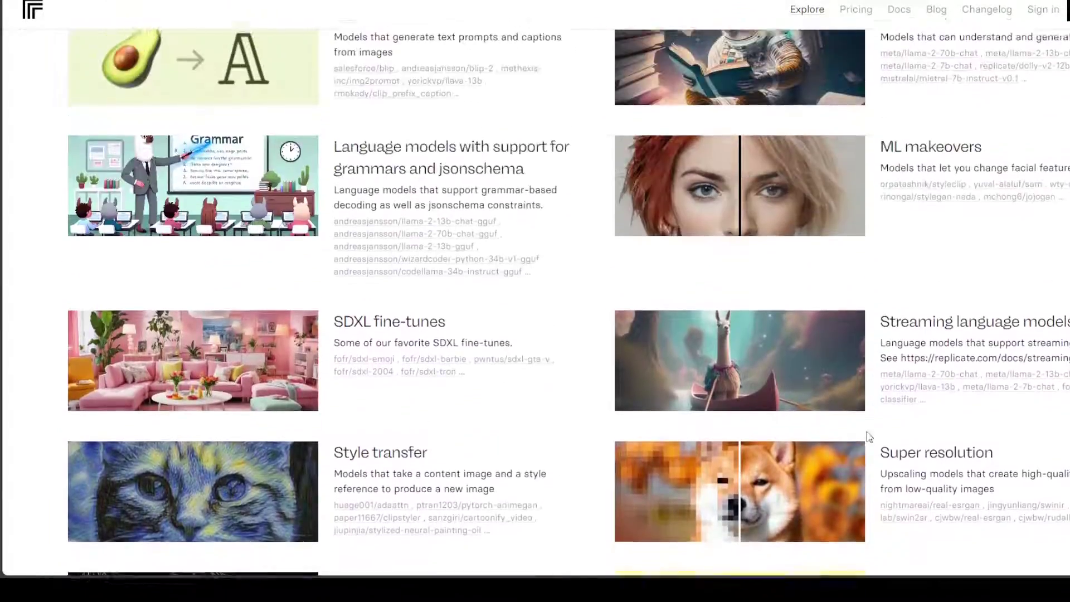
pyautogui.scroll(2, 869, 436)
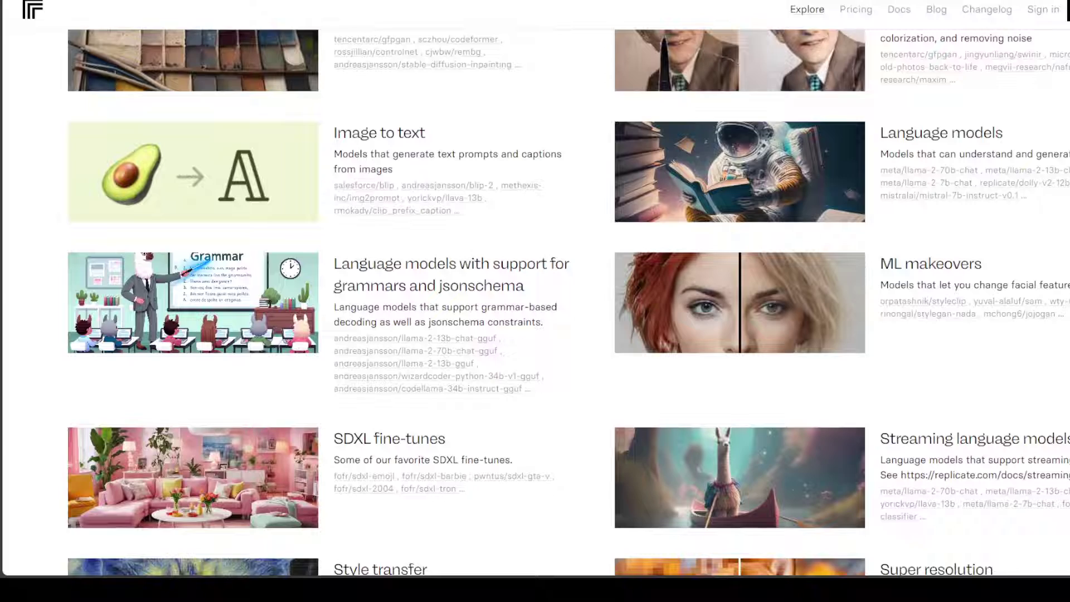
pyautogui.scroll(-1, 569, 304)
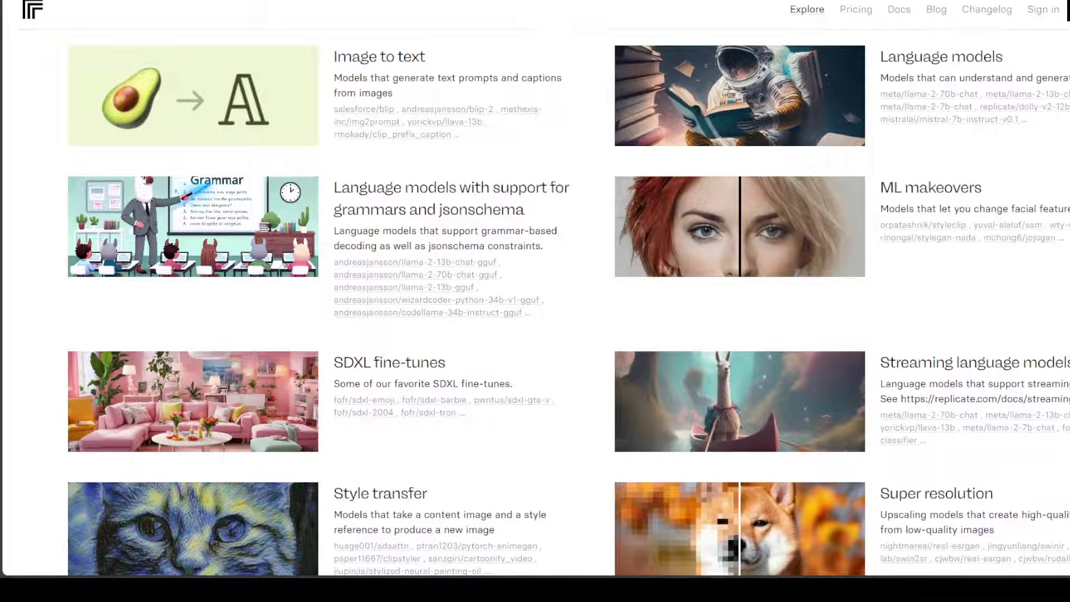
pyautogui.scroll(20, 569, 312)
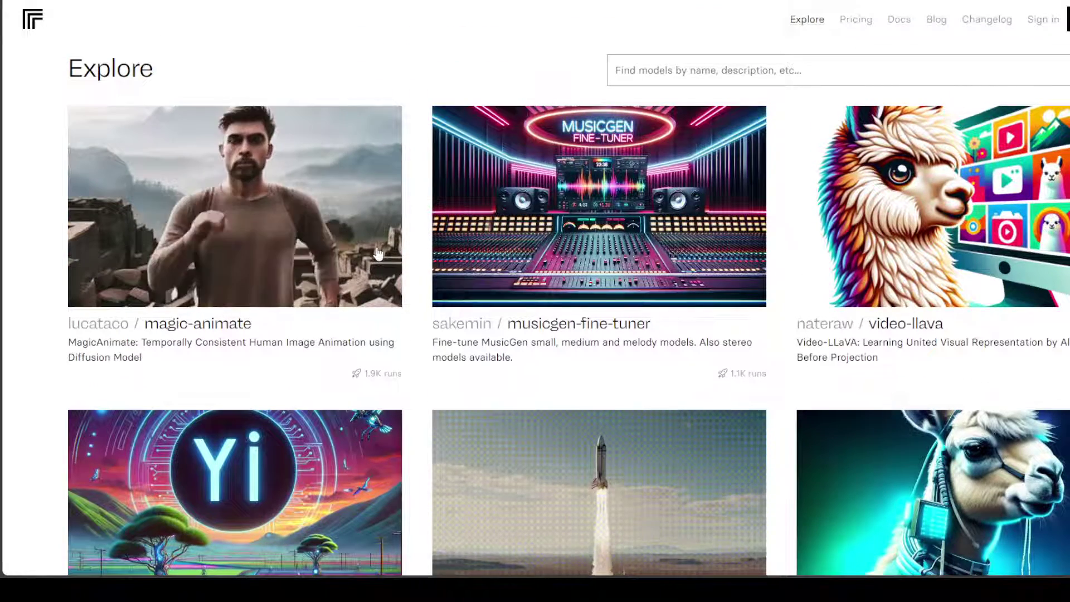